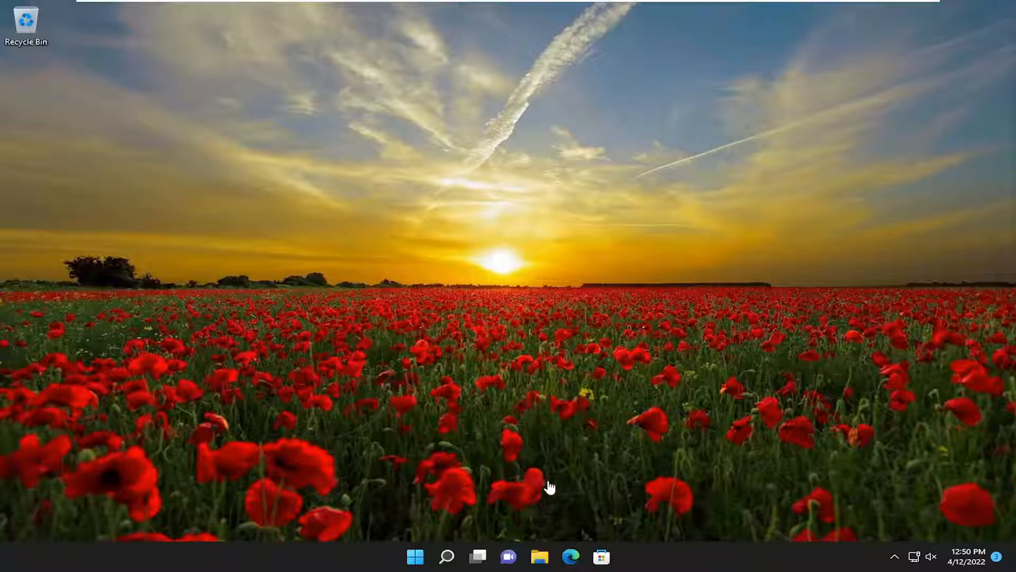
- Find and launch the Settings app through taskbar search for "settings"
left_click(446, 556)
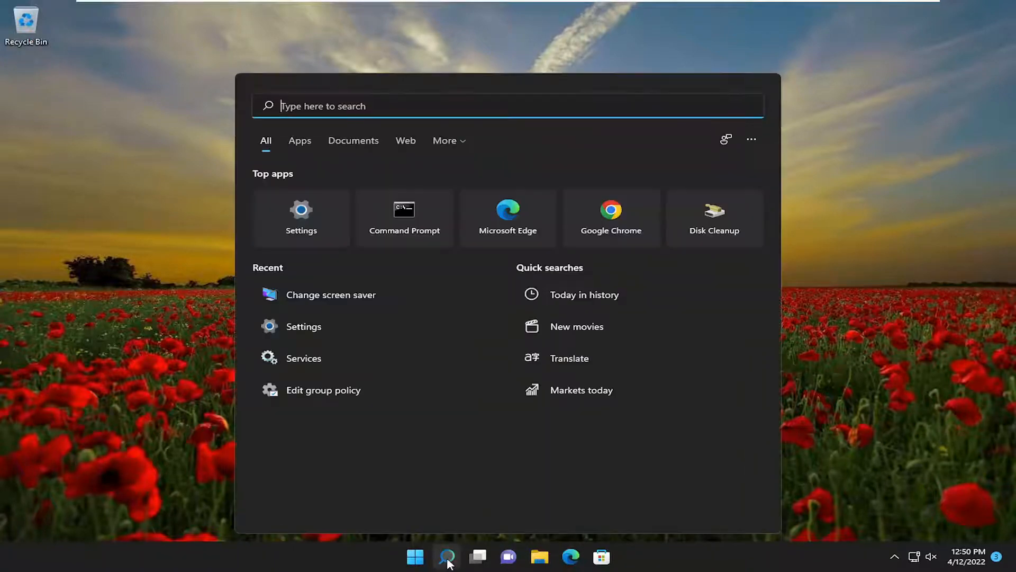
type("settings")
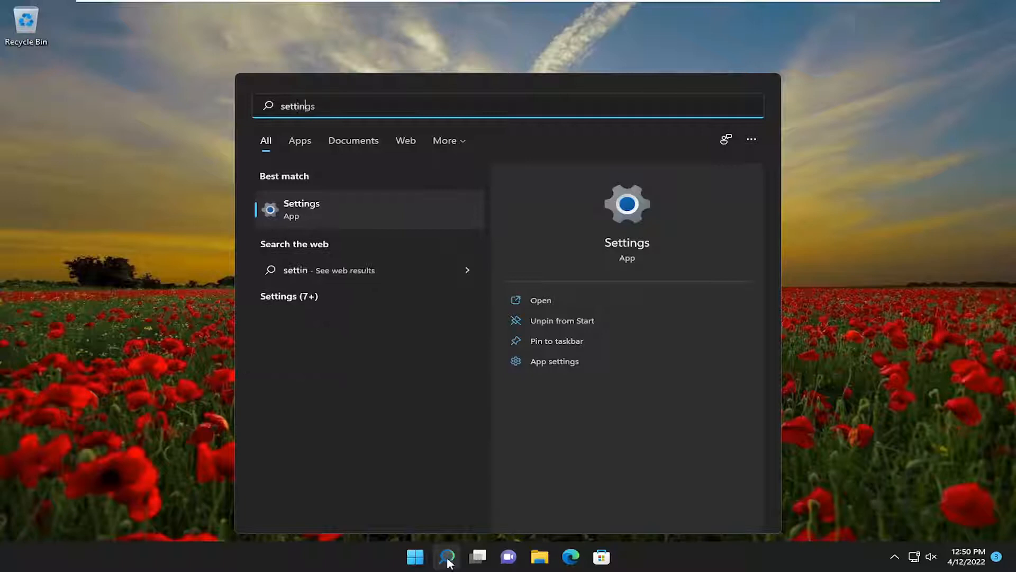
left_click(302, 208)
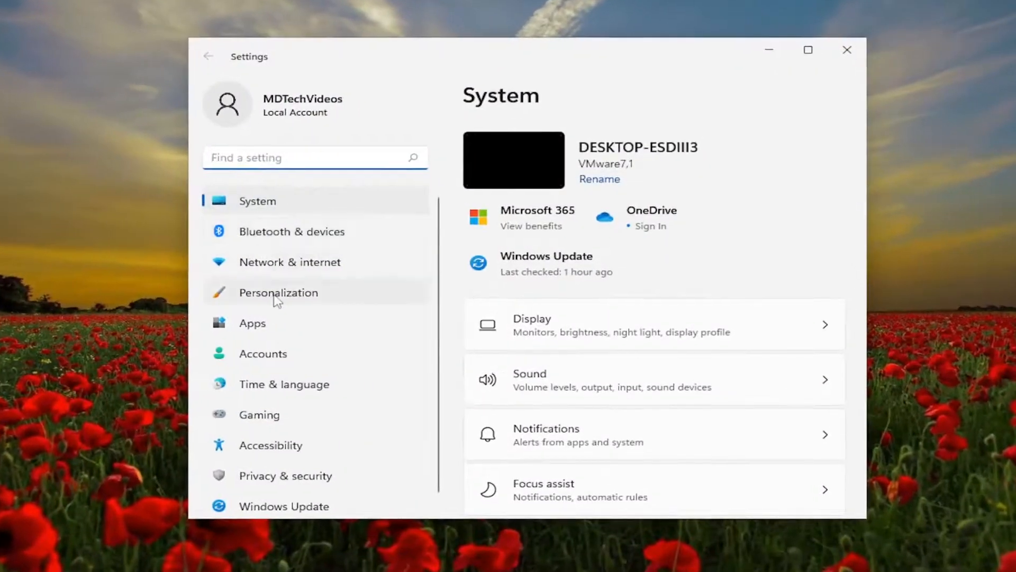
- Go to the Personalization section of Settings
left_click(272, 298)
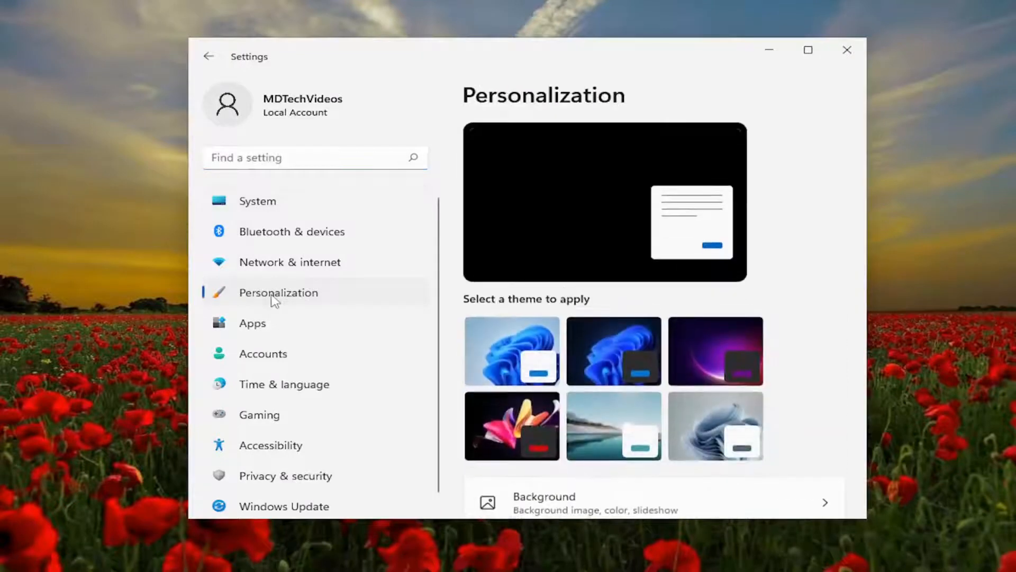
scroll(616, 288, "down", 3)
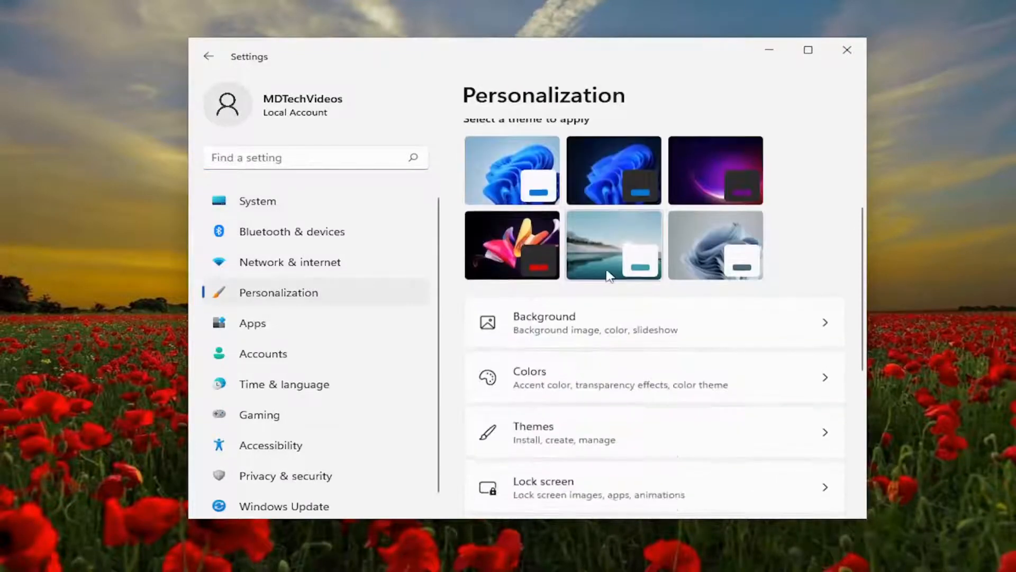
scroll(615, 288, "down", 3)
scroll(616, 288, "down", 1)
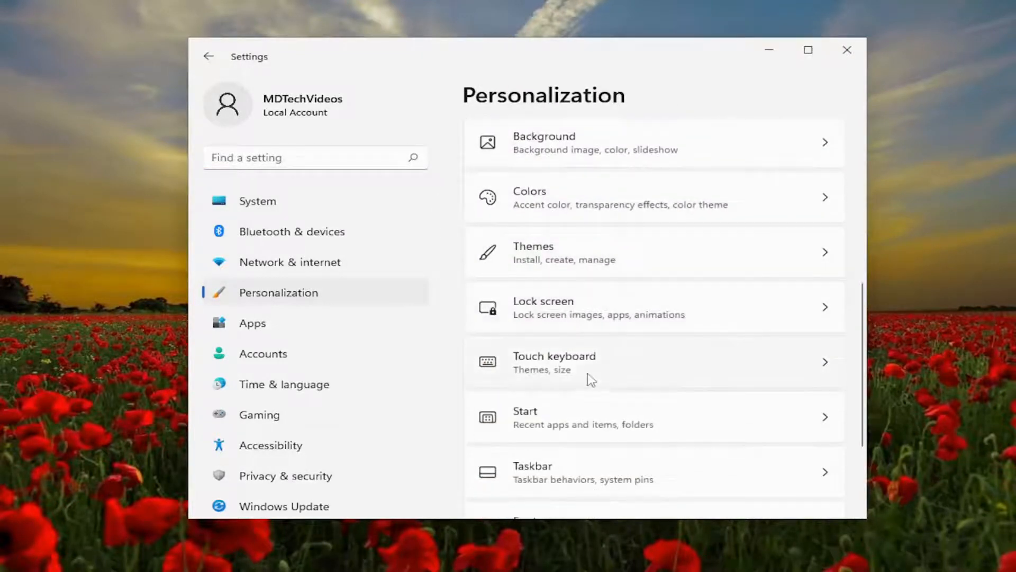
scroll(591, 379, "down", 1)
- On the Taskbar page, switch the Pen menu corner icon On and close Settings
left_click(550, 425)
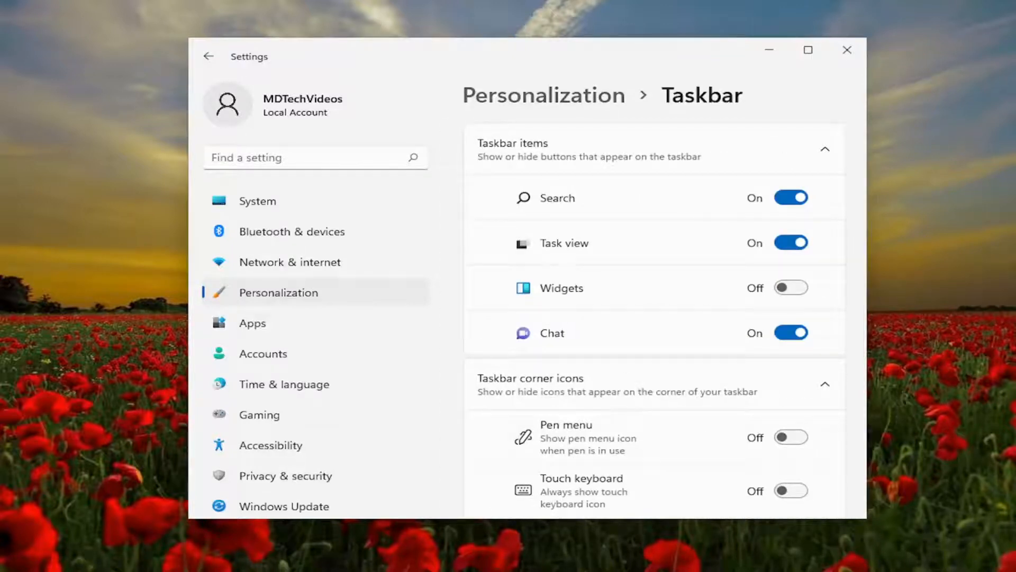
scroll(814, 314, "down", 2)
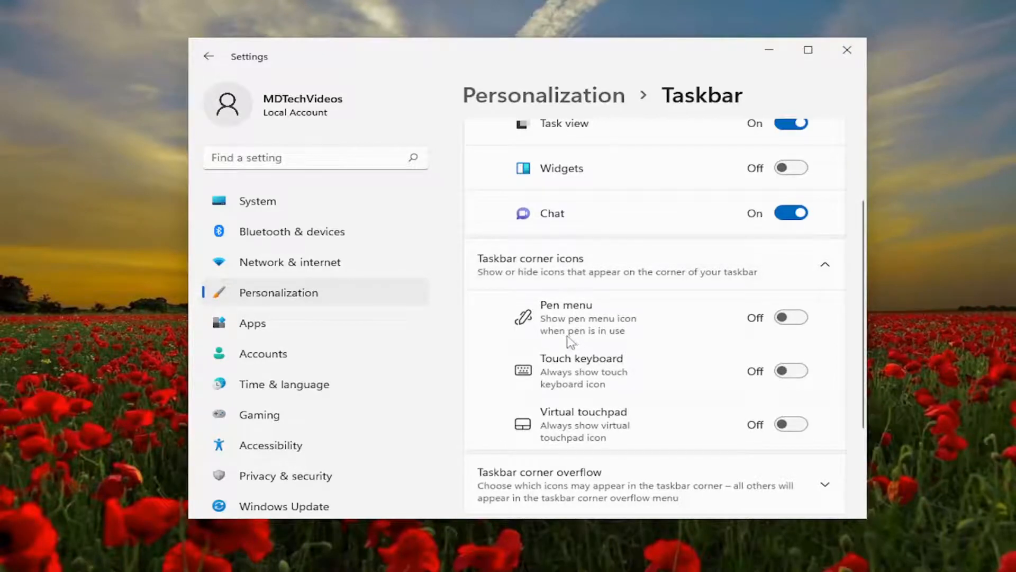
left_click(788, 318)
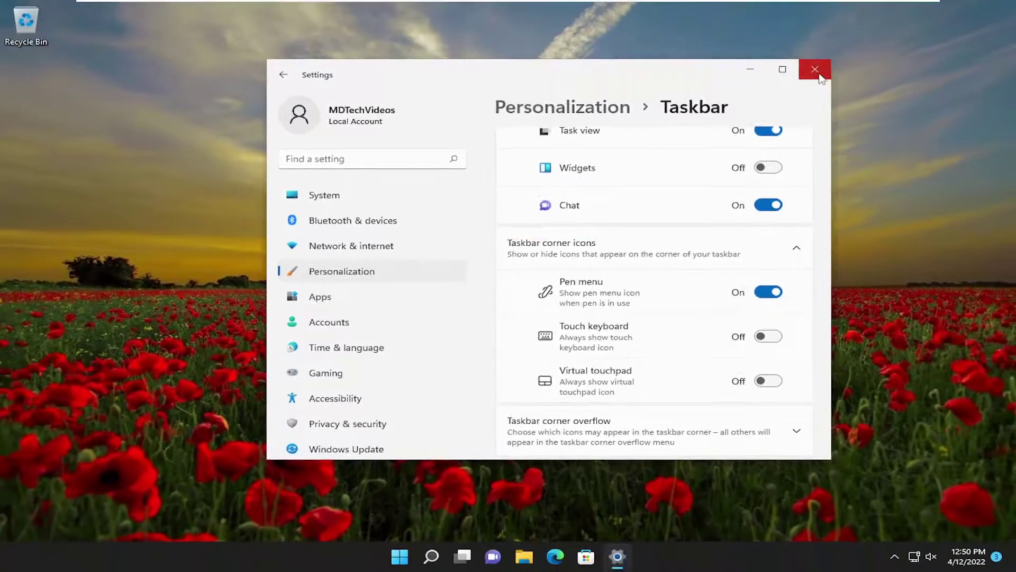
left_click(819, 70)
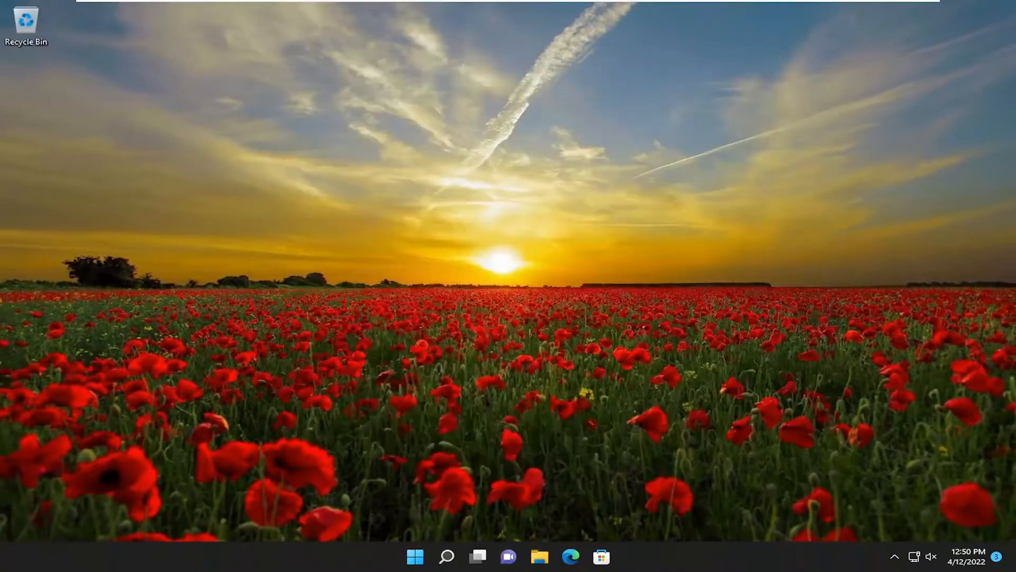